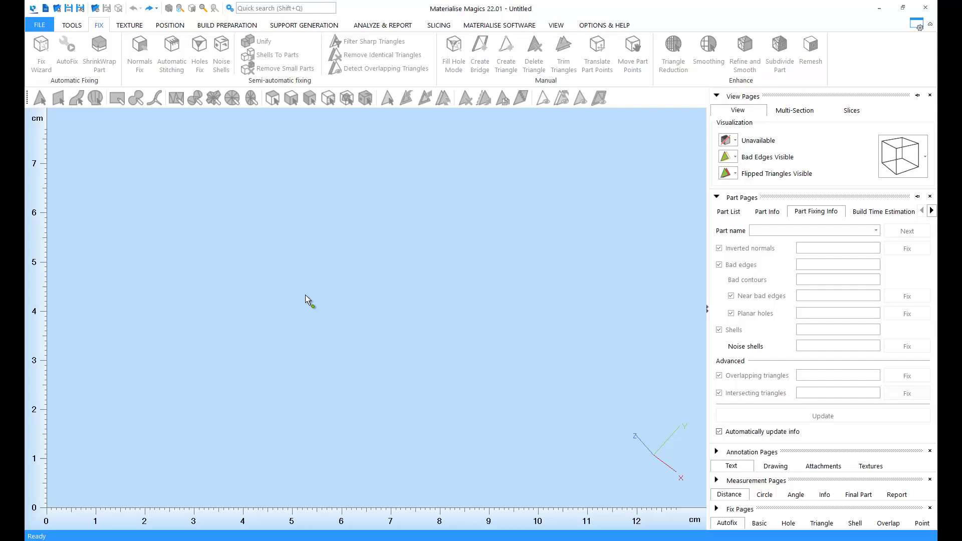
Import Fix.stl with 'Autofix during import' left unchecked, then tilt the view to inspect it
{"action": "left_click", "coordinate": [96, 8]}
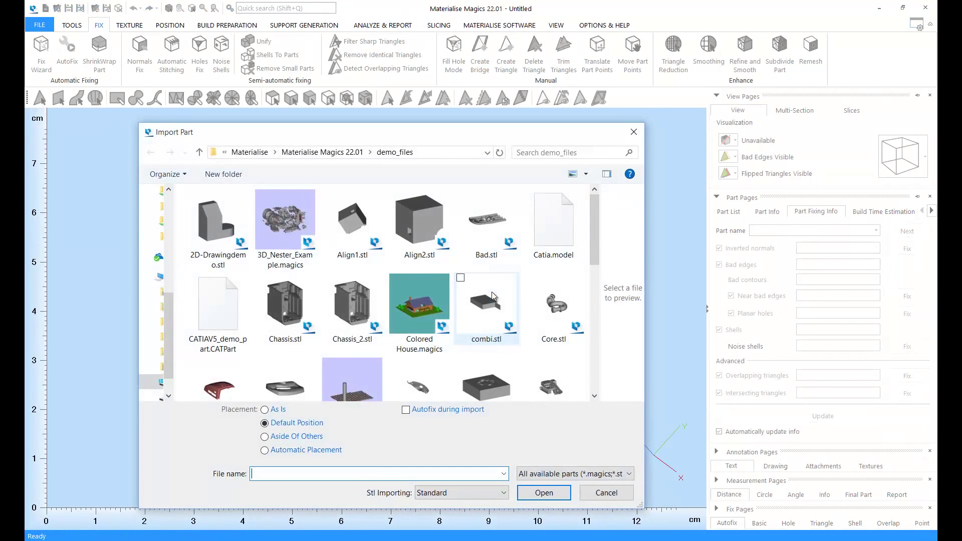
{"action": "left_click", "coordinate": [455, 412]}
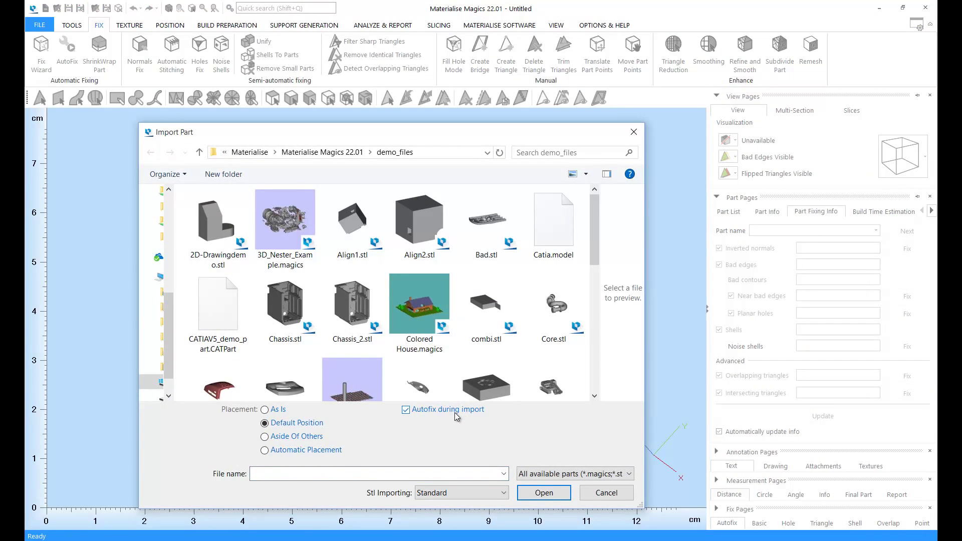
{"action": "left_click", "coordinate": [456, 413]}
{"action": "scroll", "coordinate": [351, 351], "scroll_direction": "down", "scroll_amount": 5}
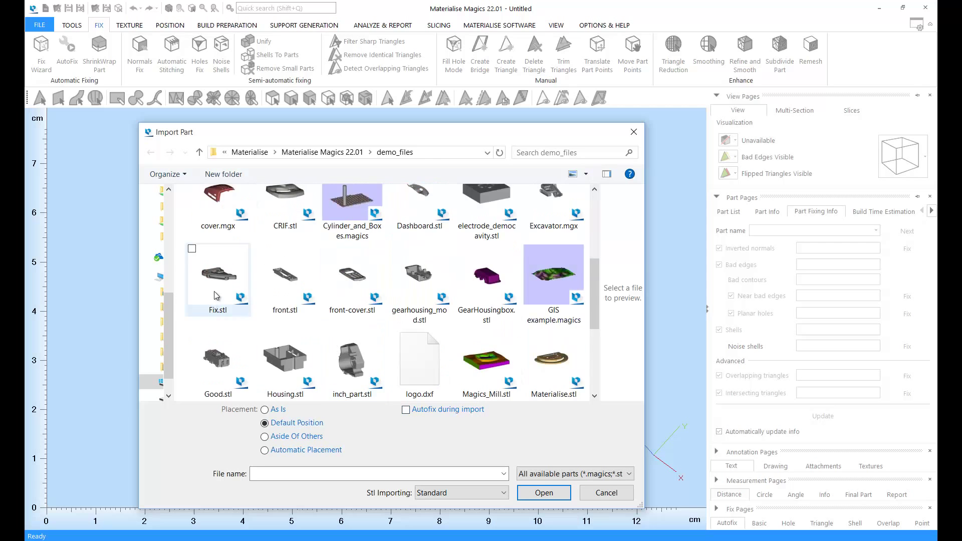
{"action": "left_click", "coordinate": [216, 295]}
{"action": "left_click", "coordinate": [546, 494]}
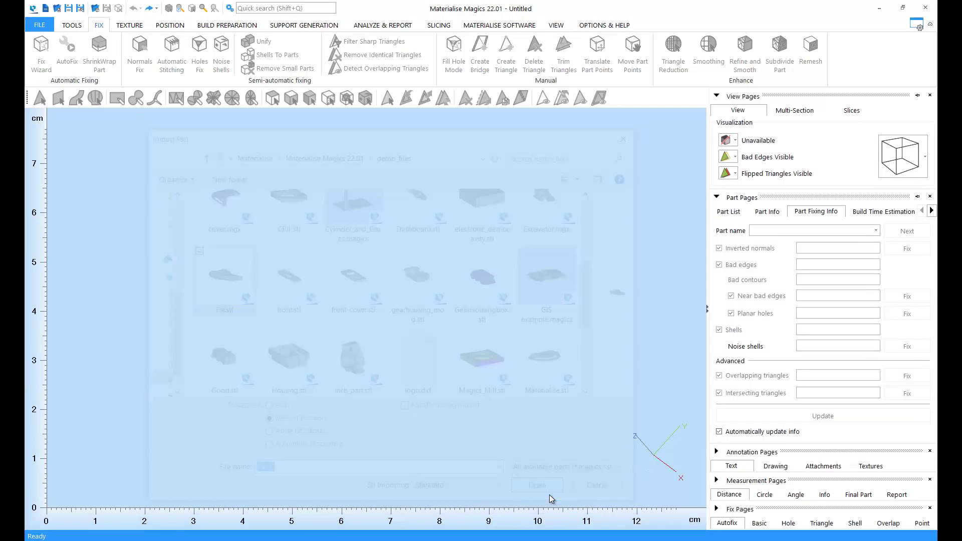
{"action": "right_click_drag", "start_coordinate": [400, 285], "coordinate": [383, 355]}
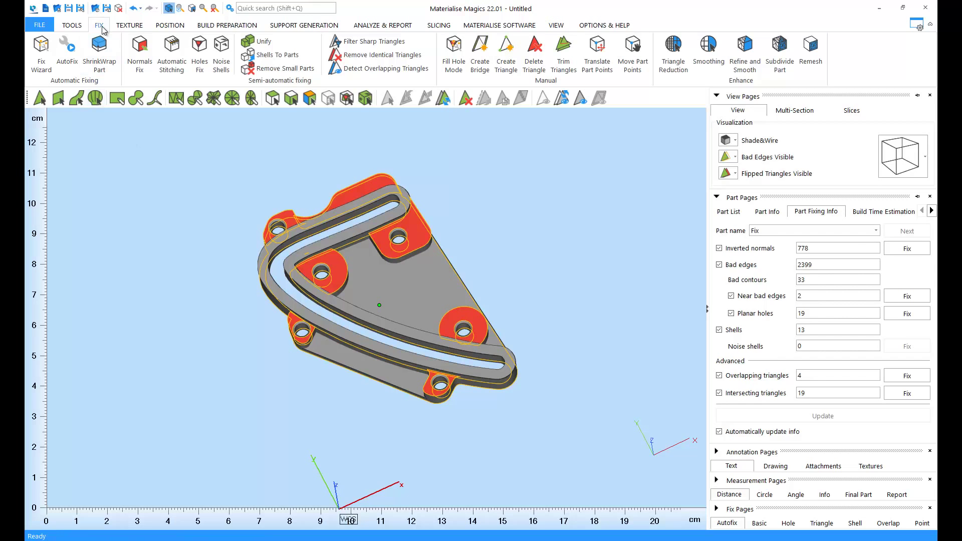
Run AutoFix on the Fix part, leaving a single shell with 2 overlapping triangles
{"action": "left_click", "coordinate": [66, 45]}
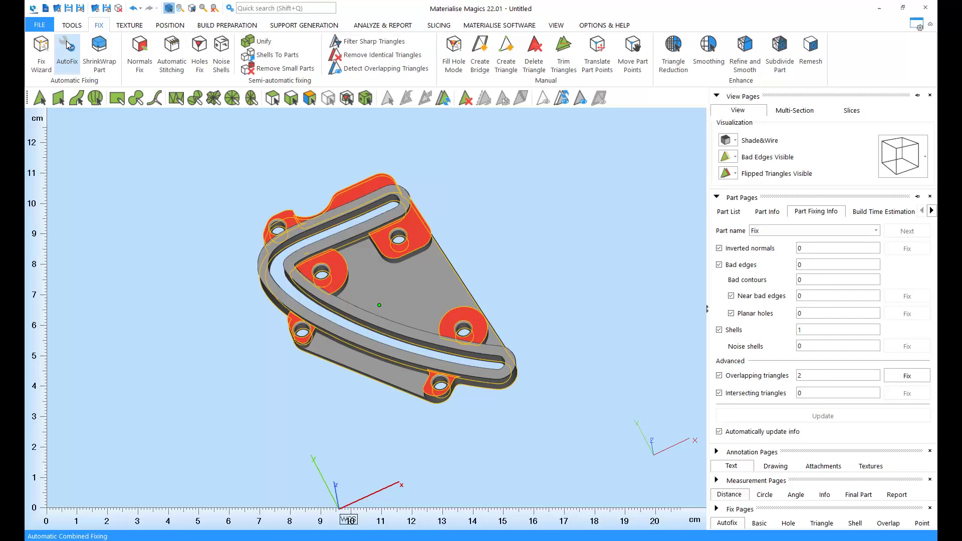
{"action": "right_click_drag", "start_coordinate": [357, 298], "coordinate": [396, 296]}
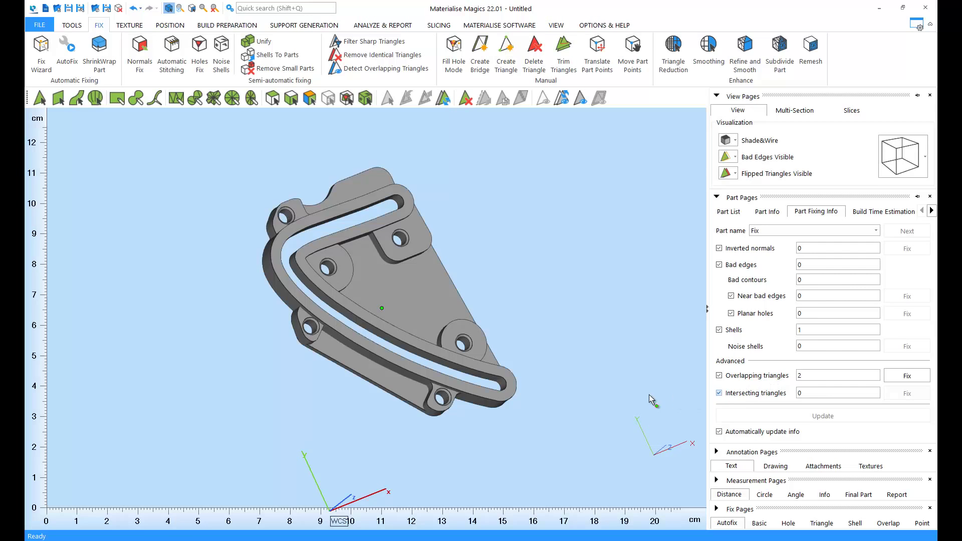
Undo the AutoFix repair and launch the Fix Wizard diagnostics for the part
{"action": "left_click", "coordinate": [133, 8]}
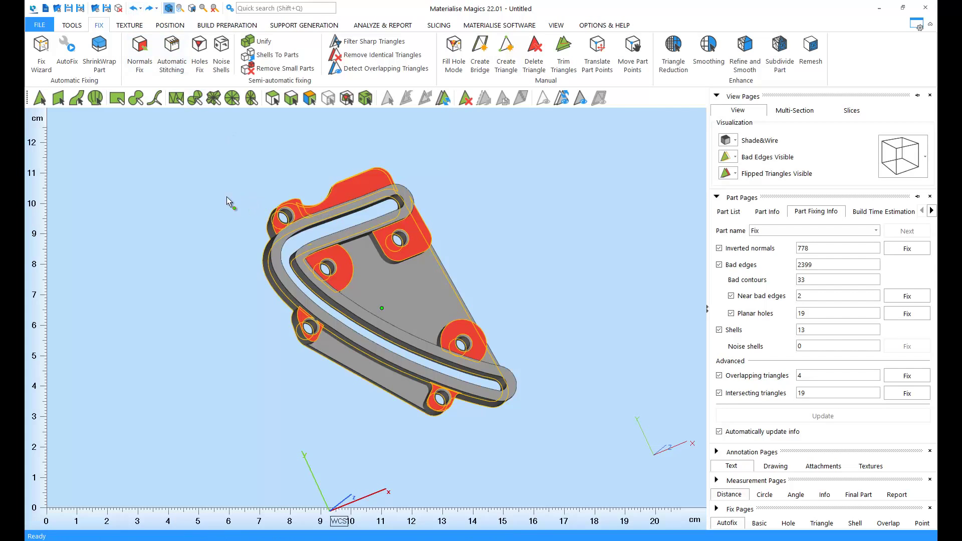
{"action": "left_click", "coordinate": [42, 55]}
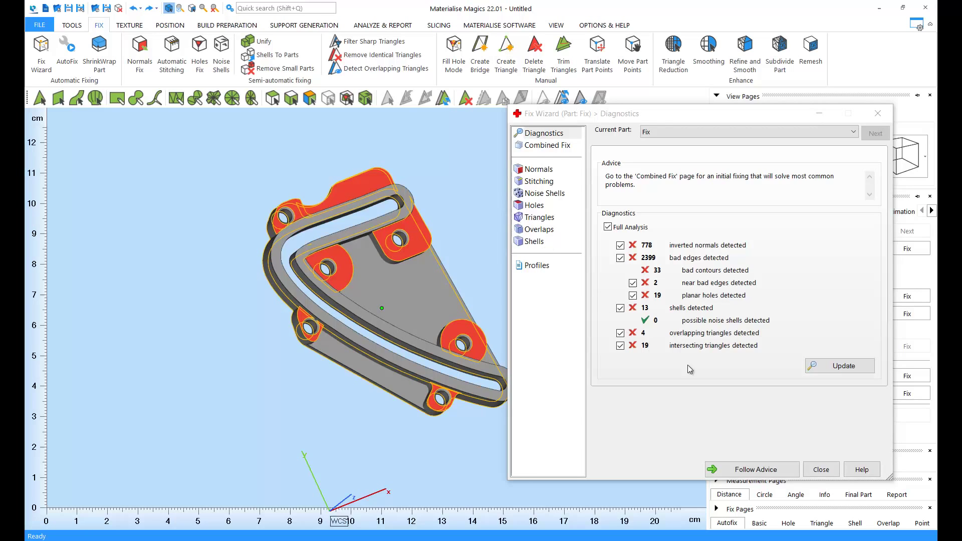
{"action": "left_click", "coordinate": [836, 368]}
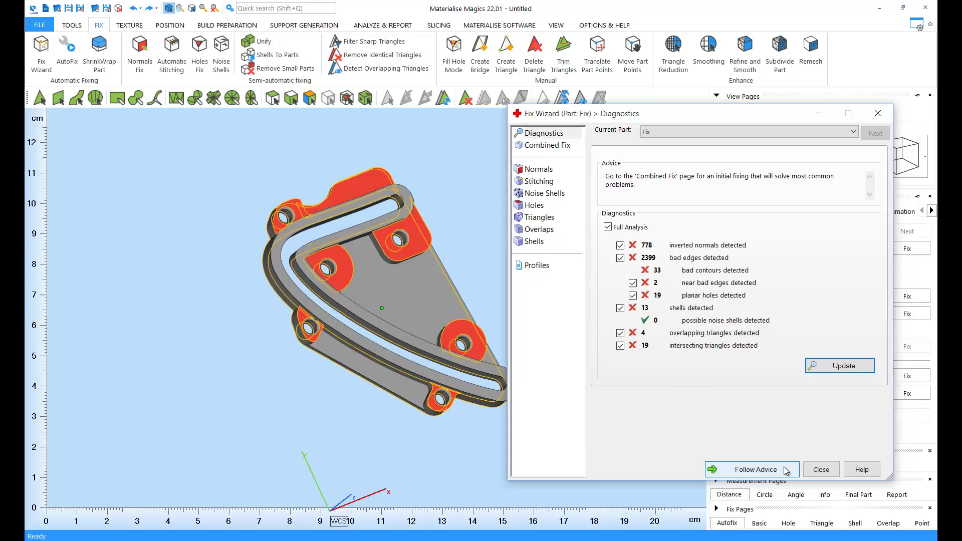
{"action": "left_click", "coordinate": [543, 169]}
{"action": "left_click", "coordinate": [541, 184]}
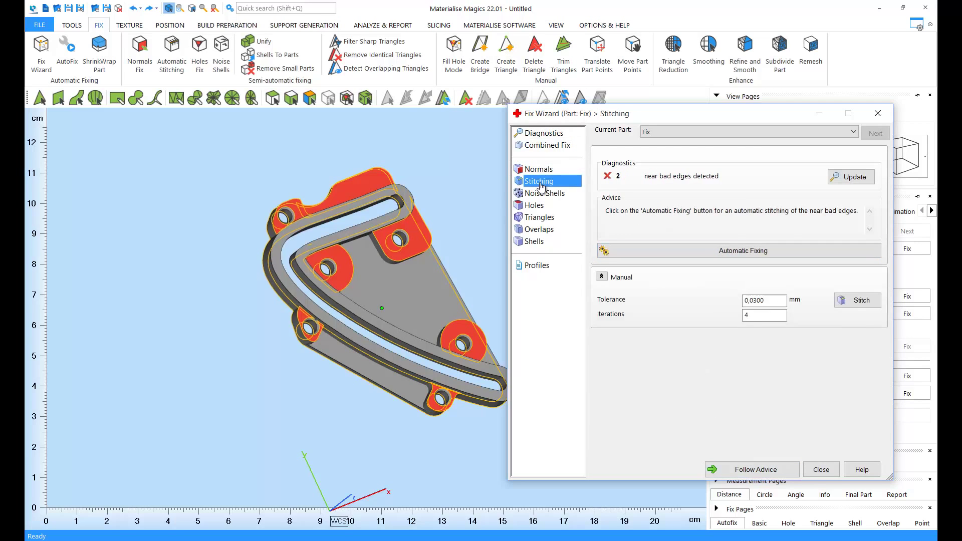
{"action": "left_click", "coordinate": [546, 194]}
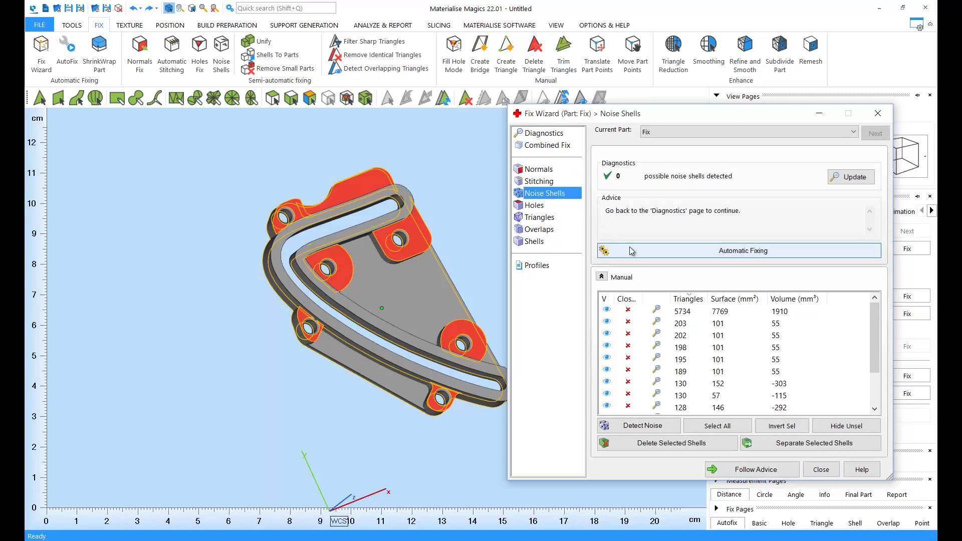
{"action": "left_click", "coordinate": [545, 206]}
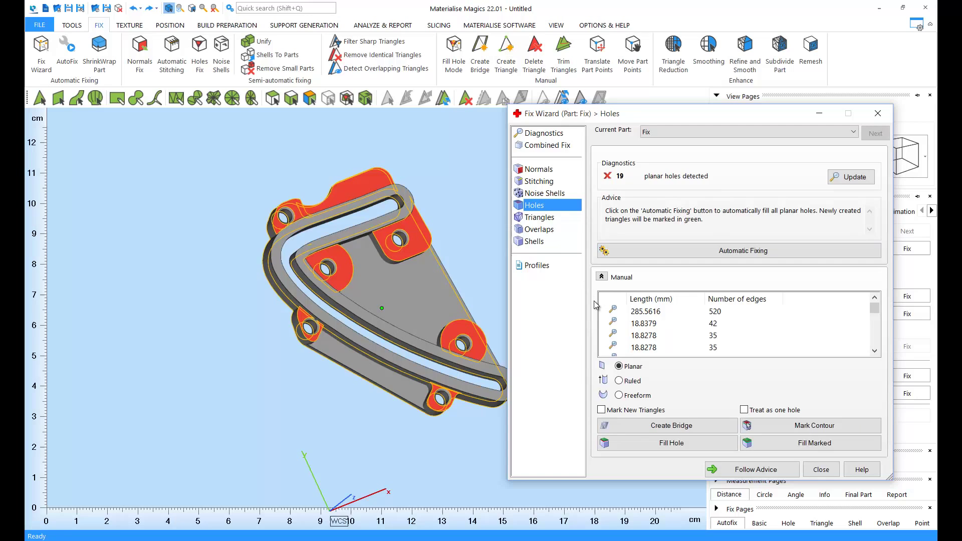
{"action": "left_click", "coordinate": [542, 219]}
{"action": "left_click", "coordinate": [547, 232]}
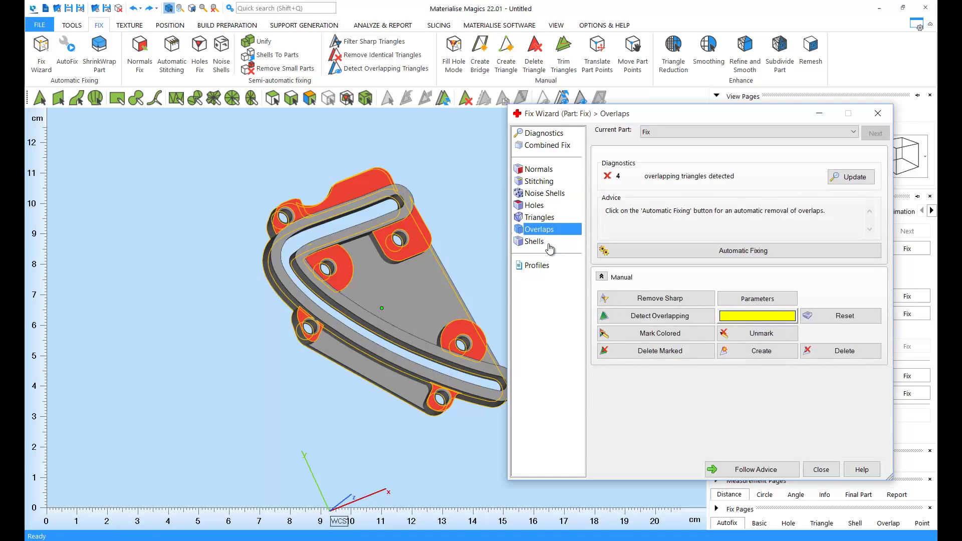
{"action": "left_click", "coordinate": [549, 245]}
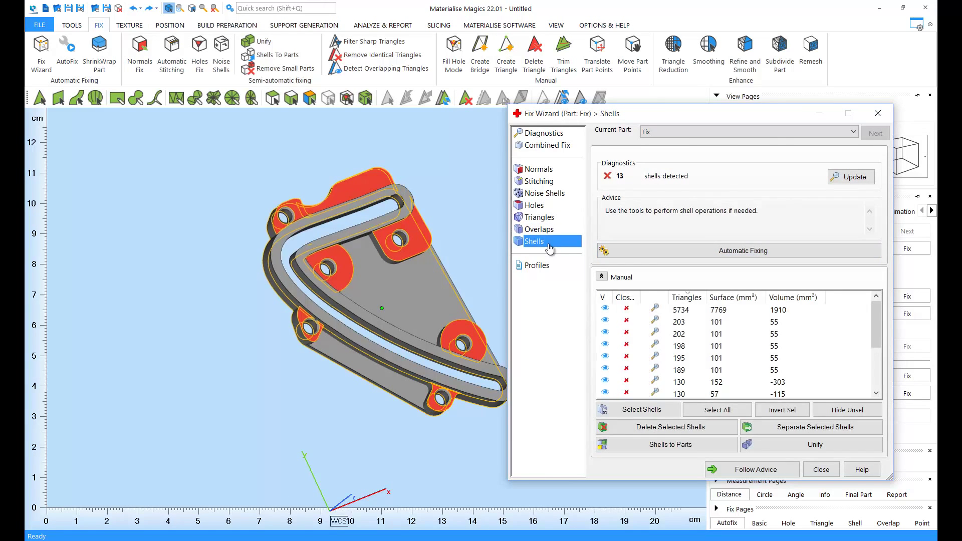
{"action": "left_click", "coordinate": [556, 136]}
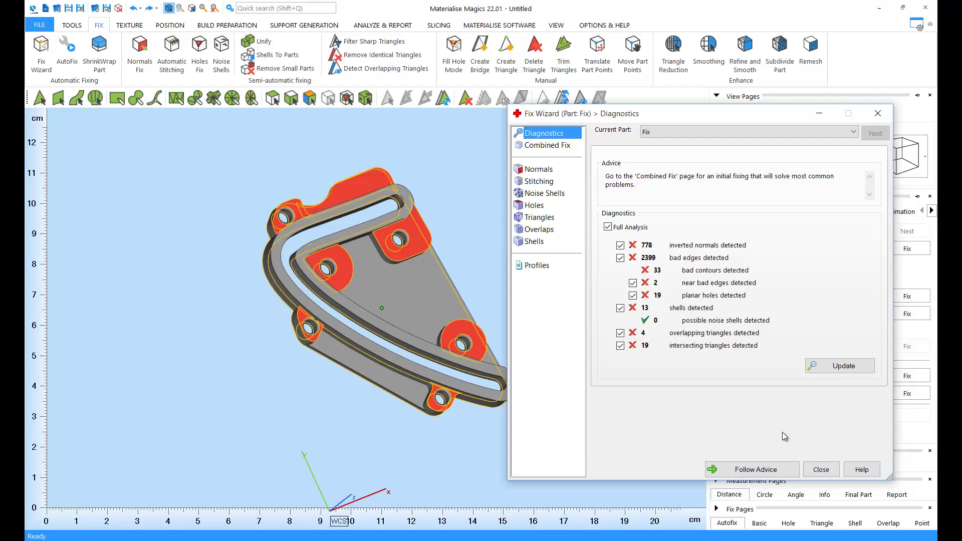
Run the wizard's Combined Fix, clearing all errors except 2 overlapping triangles
{"action": "left_click", "coordinate": [775, 473]}
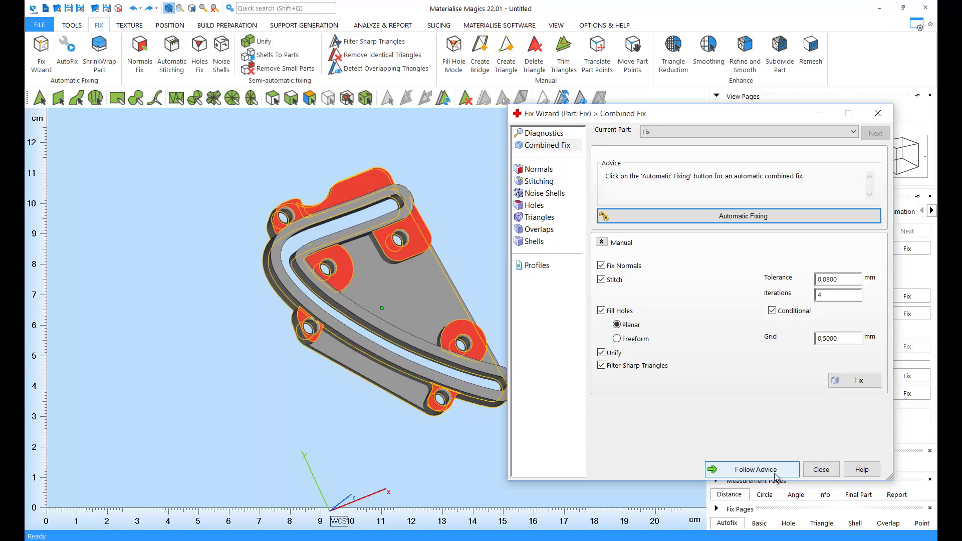
{"action": "left_click", "coordinate": [776, 475]}
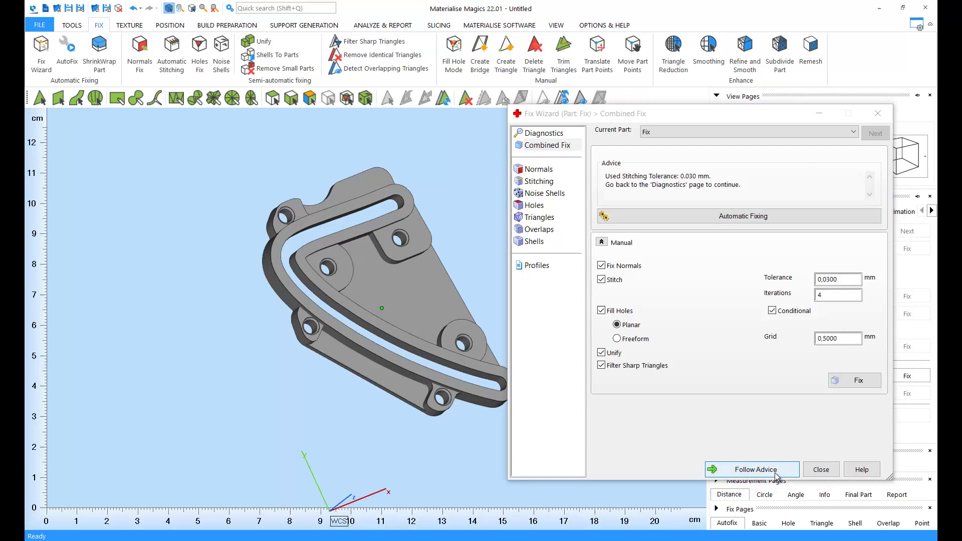
{"action": "left_click", "coordinate": [775, 475]}
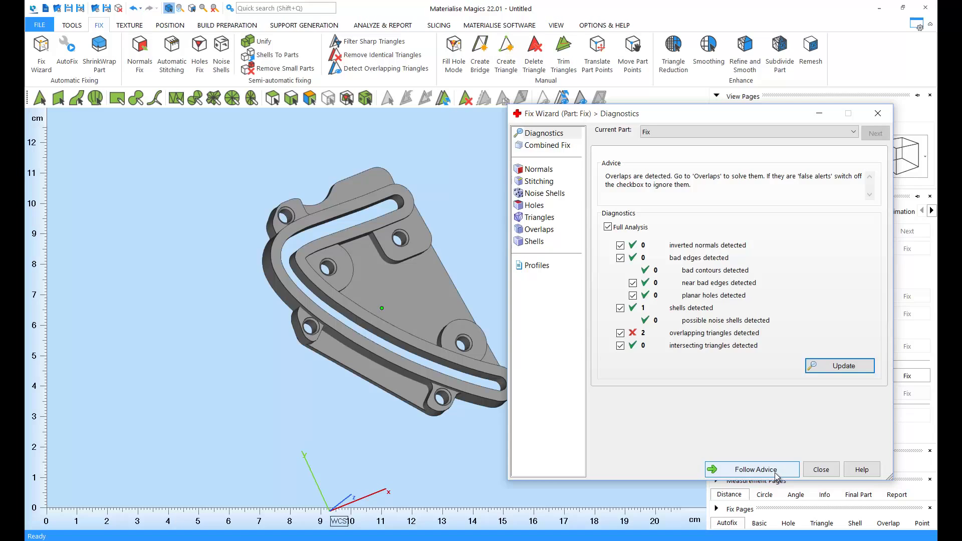
Run automatic fixing on the Overlaps page, which still leaves 2 overlapping triangles
{"action": "left_click", "coordinate": [776, 470]}
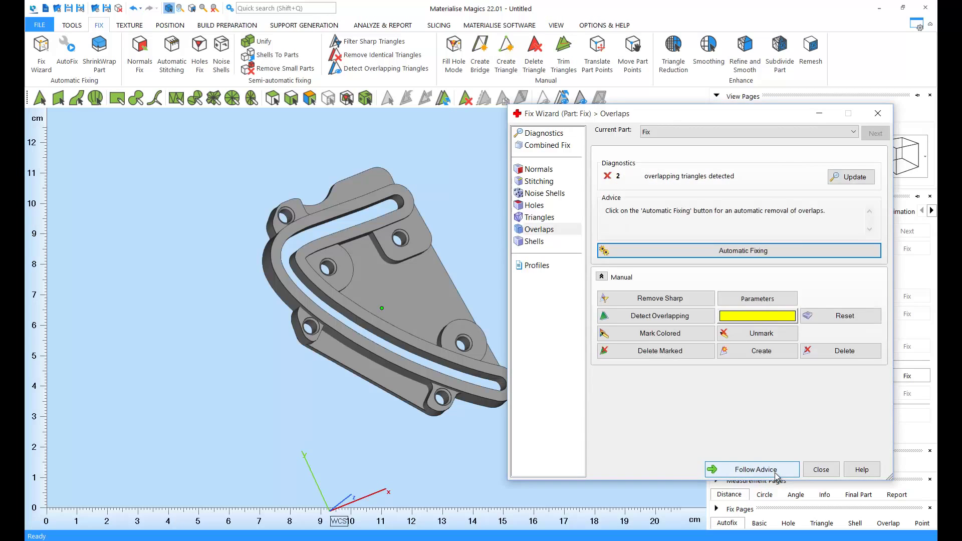
{"action": "left_click", "coordinate": [775, 474]}
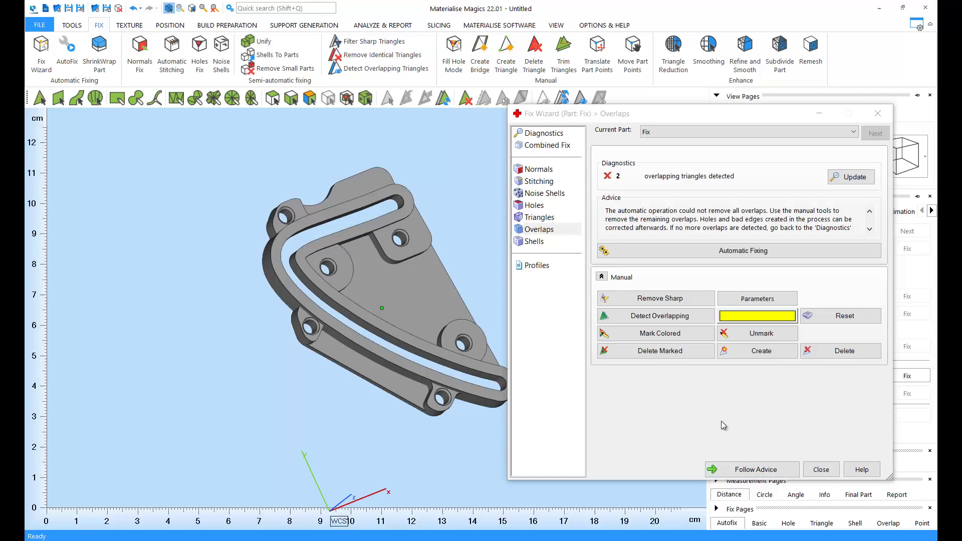
Highlight the overlapping triangles in green and zoom in on them
{"action": "left_click", "coordinate": [704, 316]}
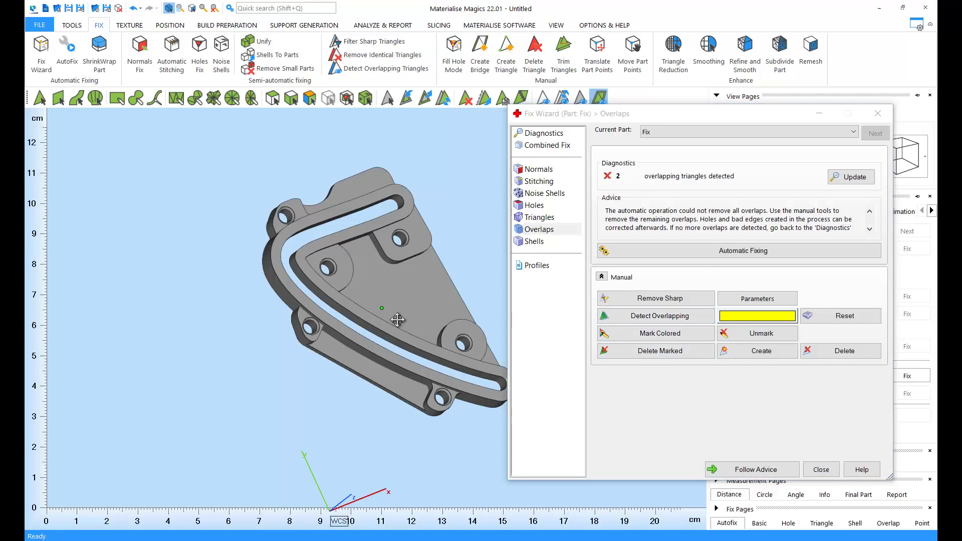
{"action": "middle_click_drag", "start_coordinate": [400, 326], "coordinate": [310, 320]}
{"action": "scroll", "coordinate": [310, 317], "scroll_direction": "up", "scroll_amount": 10}
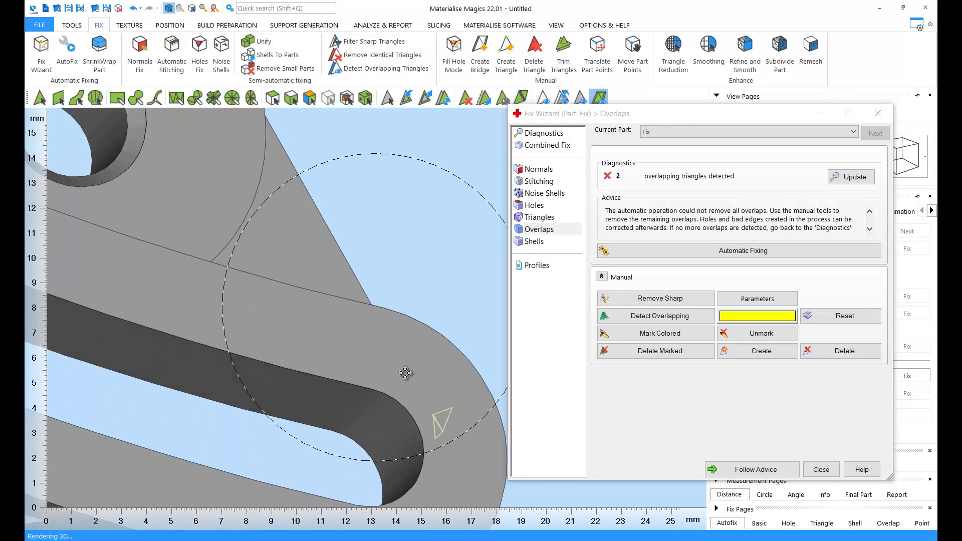
{"action": "scroll", "coordinate": [271, 312], "scroll_direction": "down", "scroll_amount": 5}
{"action": "scroll", "coordinate": [355, 343], "scroll_direction": "up", "scroll_amount": 10}
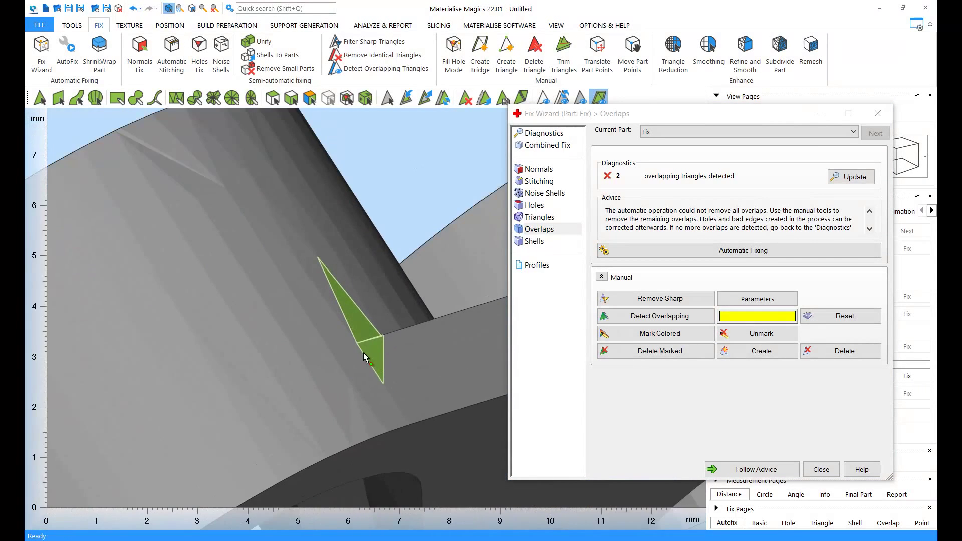
{"action": "right_click_drag", "start_coordinate": [355, 343], "coordinate": [333, 365]}
Switch the view mode from Shade&Wire to Triangle to show the mesh edges
{"action": "left_click_drag", "start_coordinate": [671, 114], "coordinate": [702, 135]}
{"action": "left_click", "coordinate": [736, 142]}
{"action": "left_click", "coordinate": [756, 189]}
{"action": "right_click_drag", "start_coordinate": [291, 234], "coordinate": [336, 302], "text": "ctrl"}
{"action": "scroll", "coordinate": [346, 288], "scroll_direction": "up", "scroll_amount": 2}
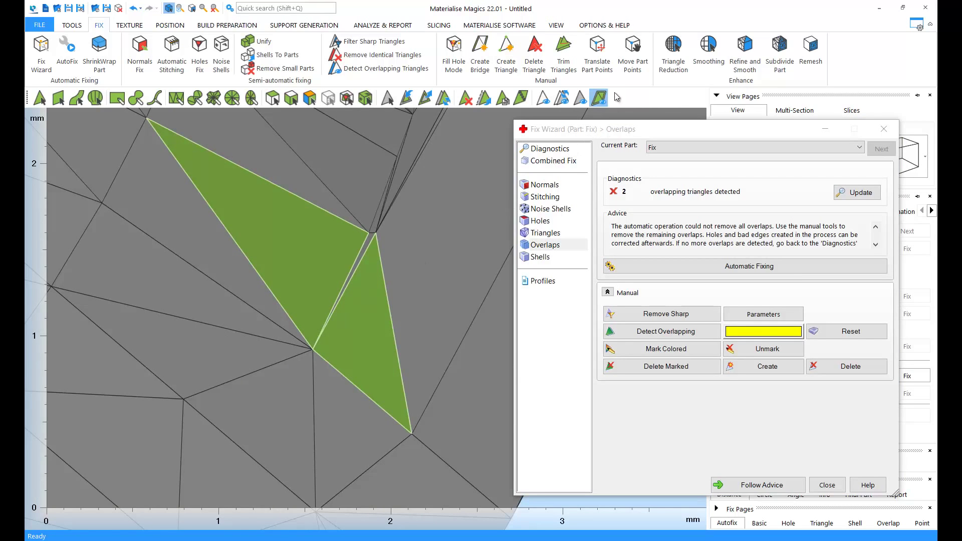
With Move Part Points, snap the stray vertex onto its neighbour and update to 0 overlaps
{"action": "left_click", "coordinate": [633, 56]}
{"action": "scroll", "coordinate": [360, 242], "scroll_direction": "up", "scroll_amount": 2}
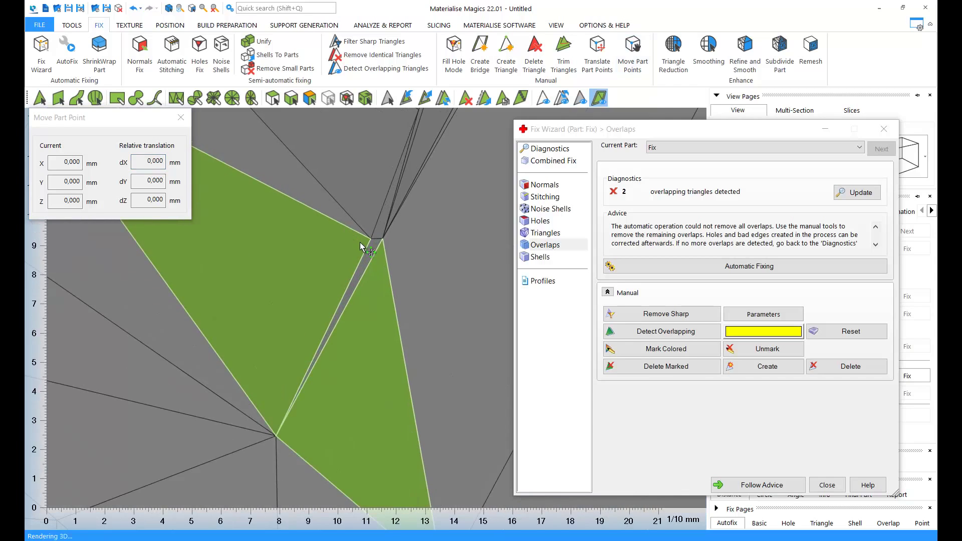
{"action": "left_click_drag", "start_coordinate": [370, 244], "coordinate": [384, 242]}
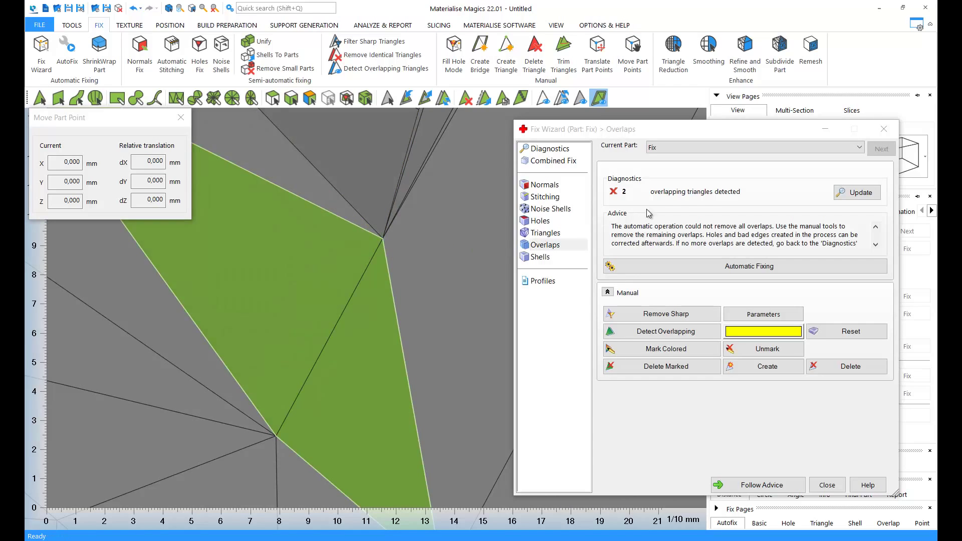
{"action": "left_click", "coordinate": [865, 194]}
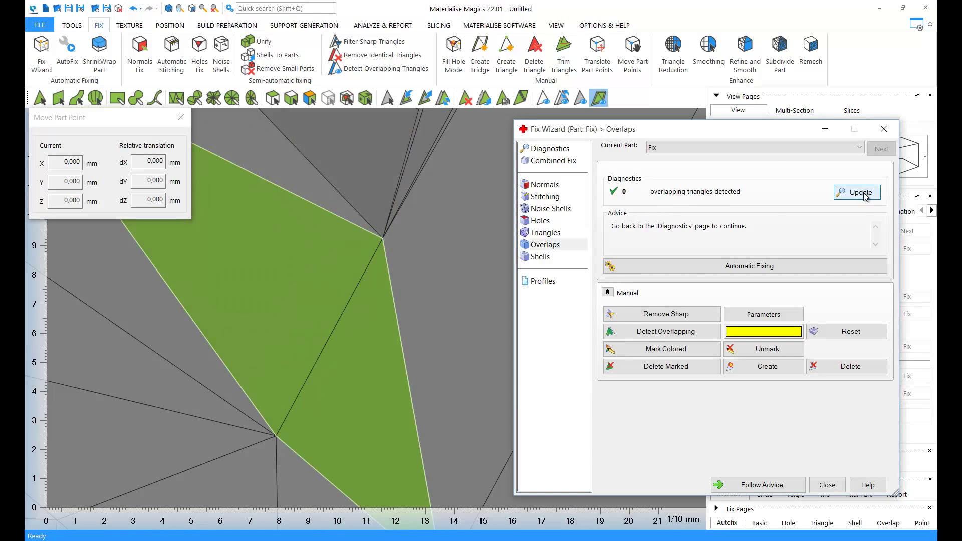